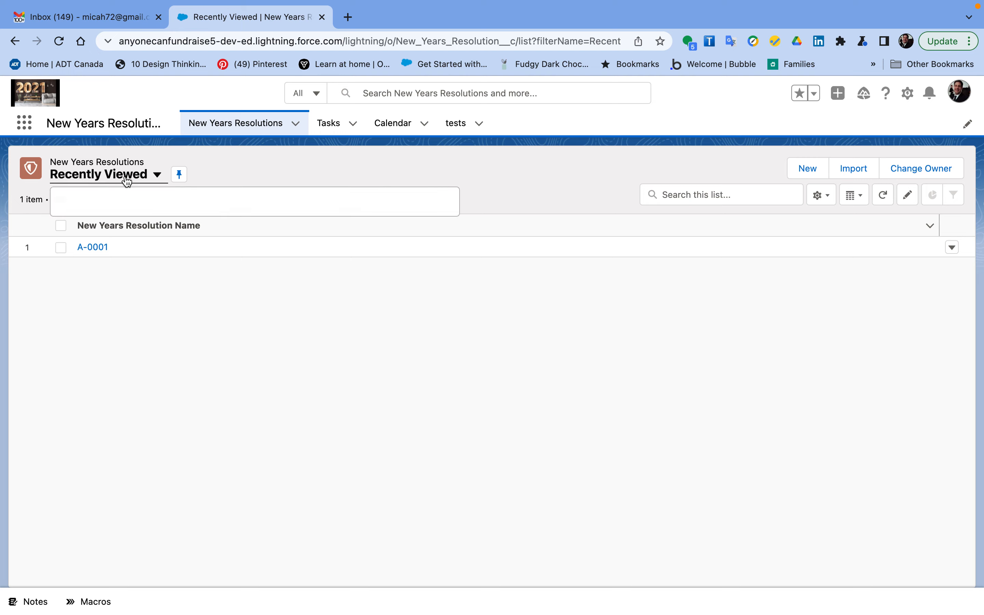
Show the All list view of New Years Resolutions and open record A-0001
{"action": "left_click", "coordinate": [96, 222]}
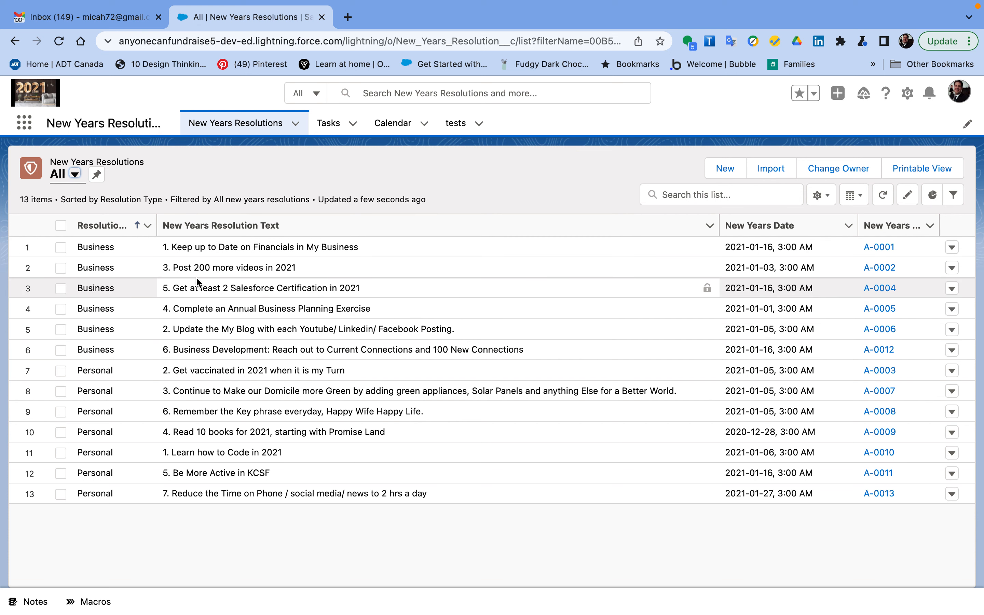
{"action": "left_click", "coordinate": [61, 179]}
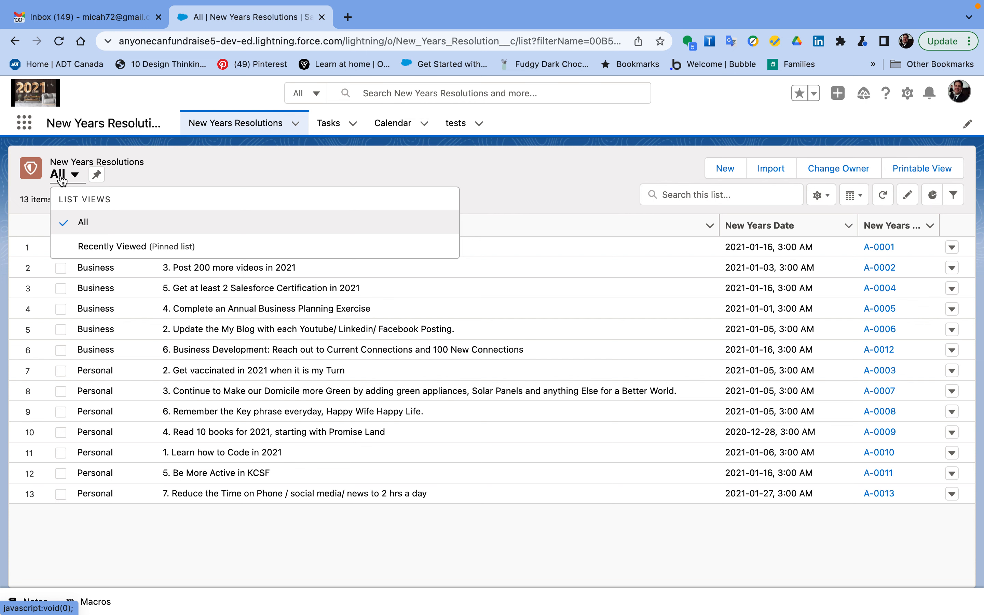
{"action": "left_click", "coordinate": [62, 179]}
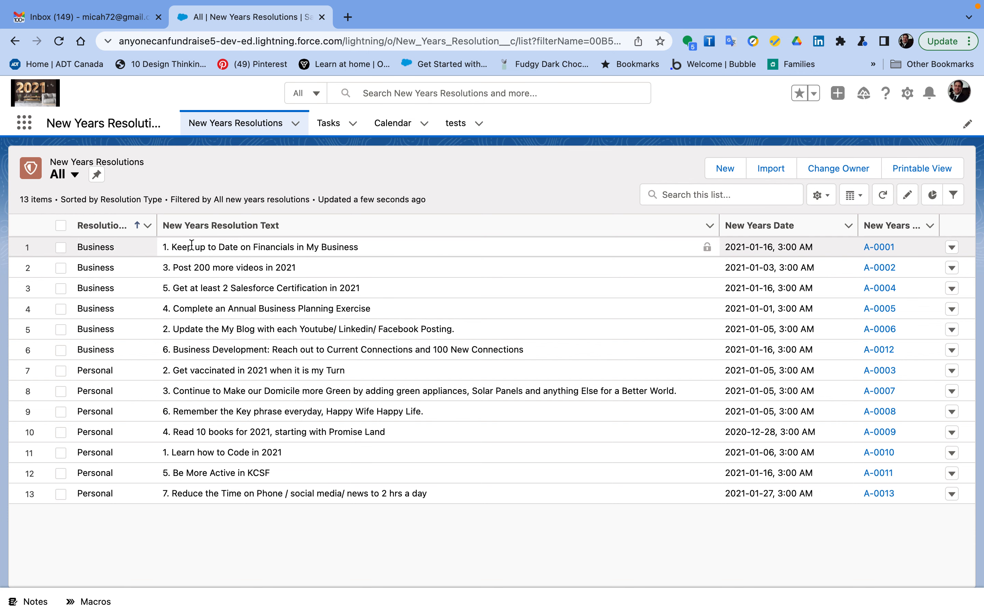
{"action": "left_click", "coordinate": [877, 245]}
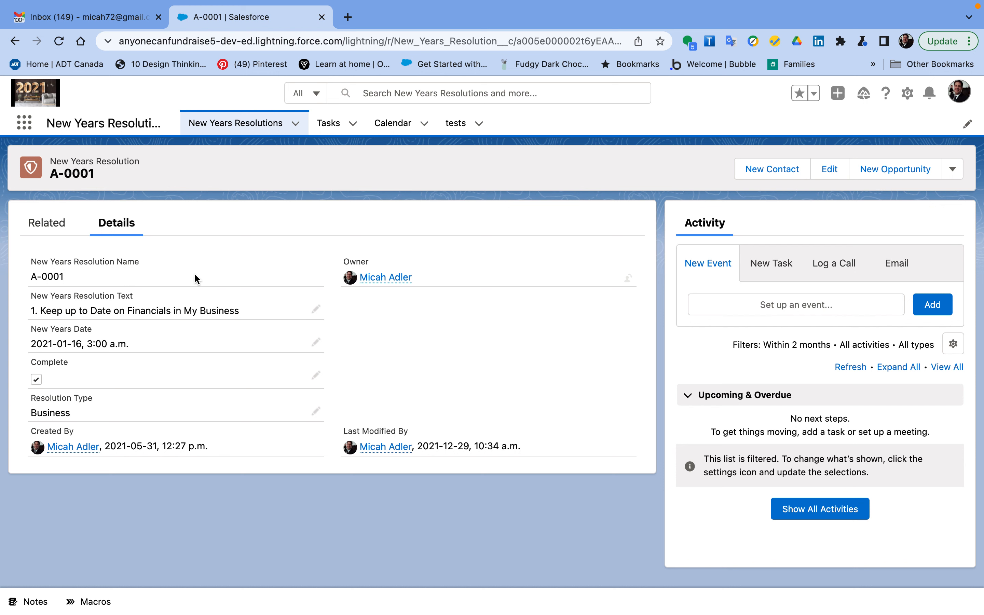
Open Setup in a new browser tab, search it for "feed" and open the Feed Tracking page
{"action": "left_click", "coordinate": [907, 93]}
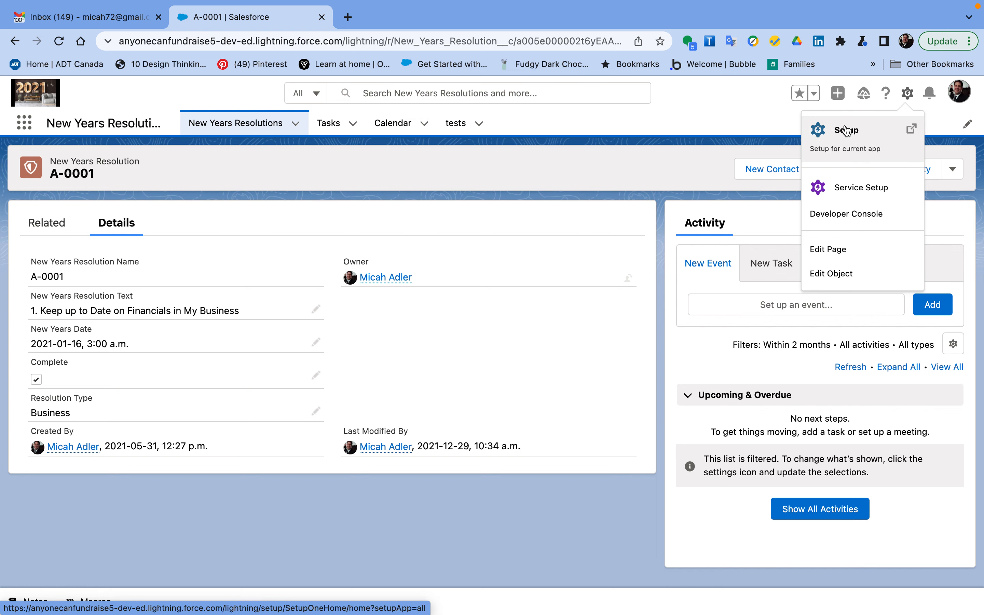
{"action": "left_click", "coordinate": [846, 131]}
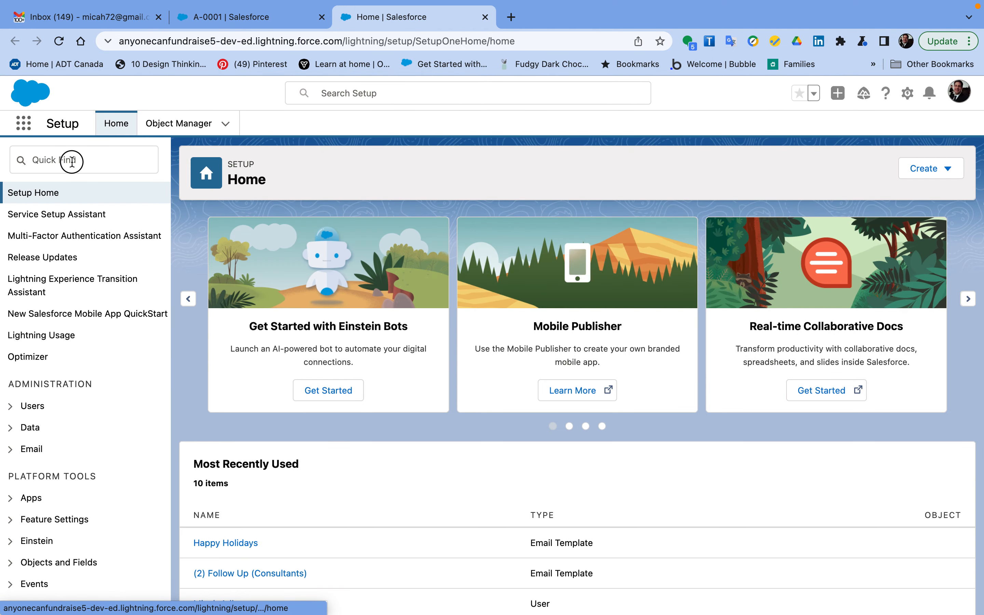
{"action": "left_click", "coordinate": [71, 161]}
{"action": "type", "text": "f"}
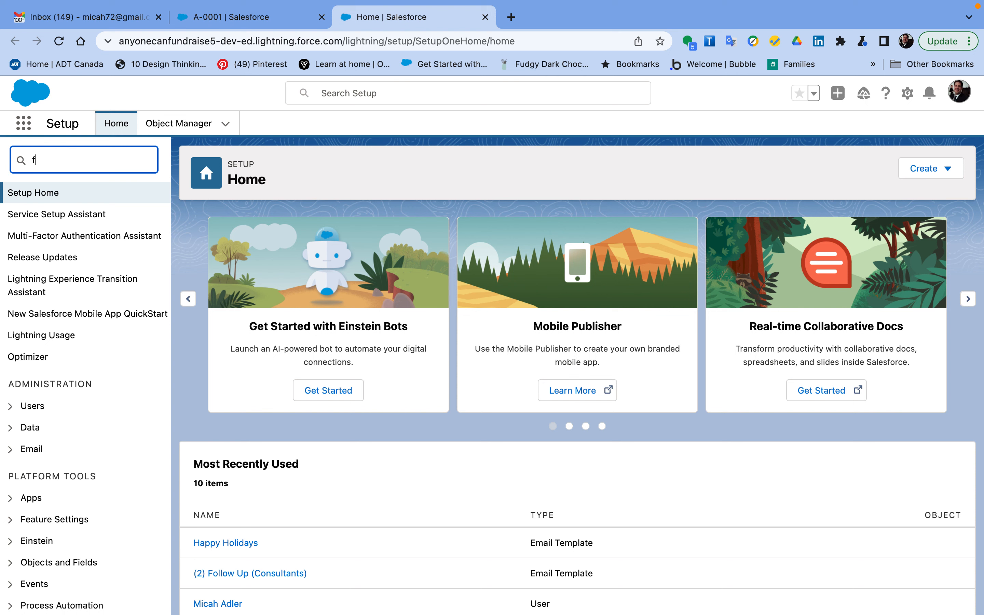
{"action": "type", "text": "eed"}
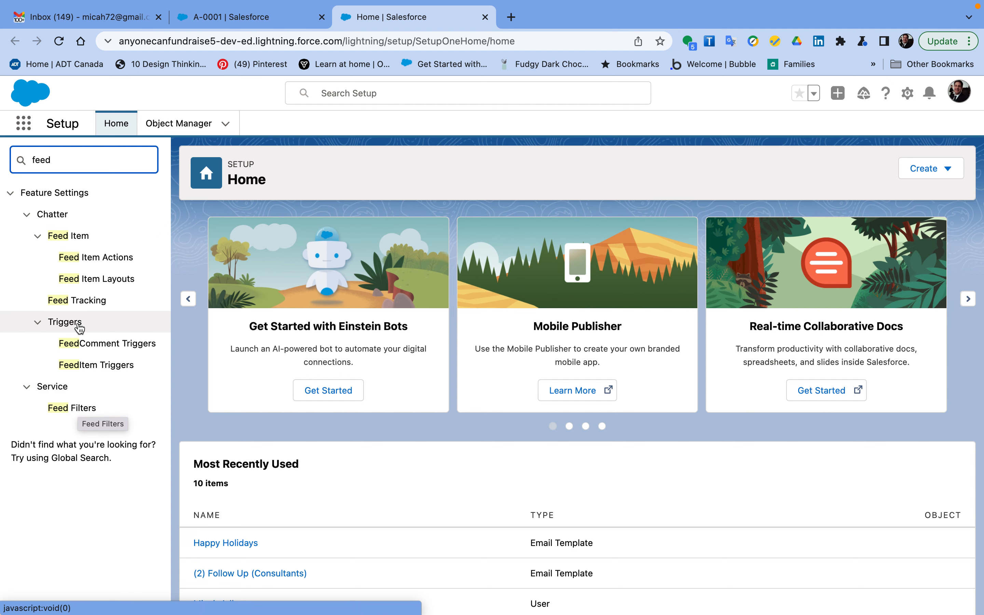
{"action": "left_click", "coordinate": [82, 301]}
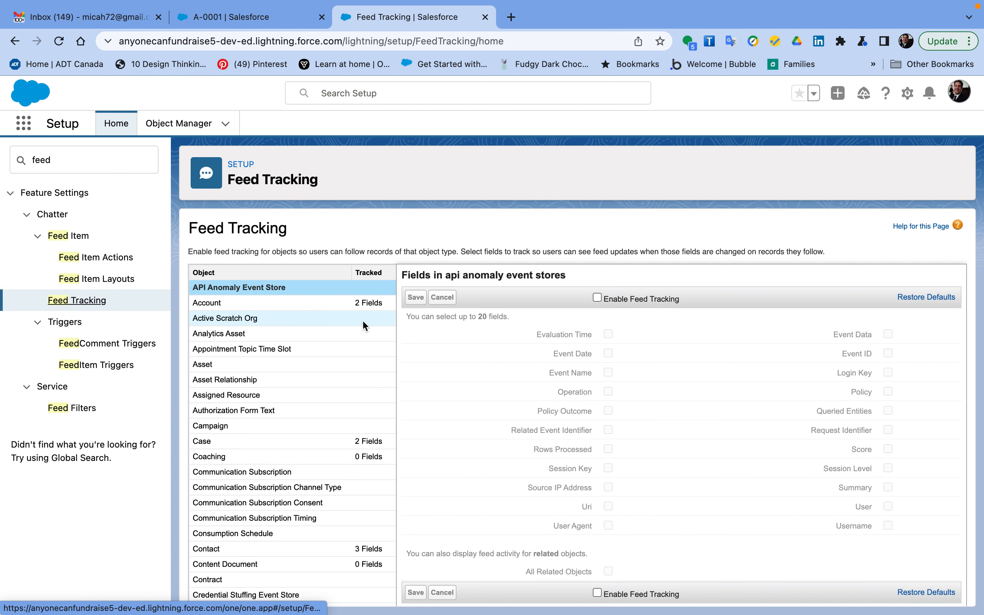
Enable feed tracking for the New Years Resolution object with all six fields and all related objects, and save
{"action": "scroll", "coordinate": [355, 365], "scroll_direction": "down", "scroll_amount": 8}
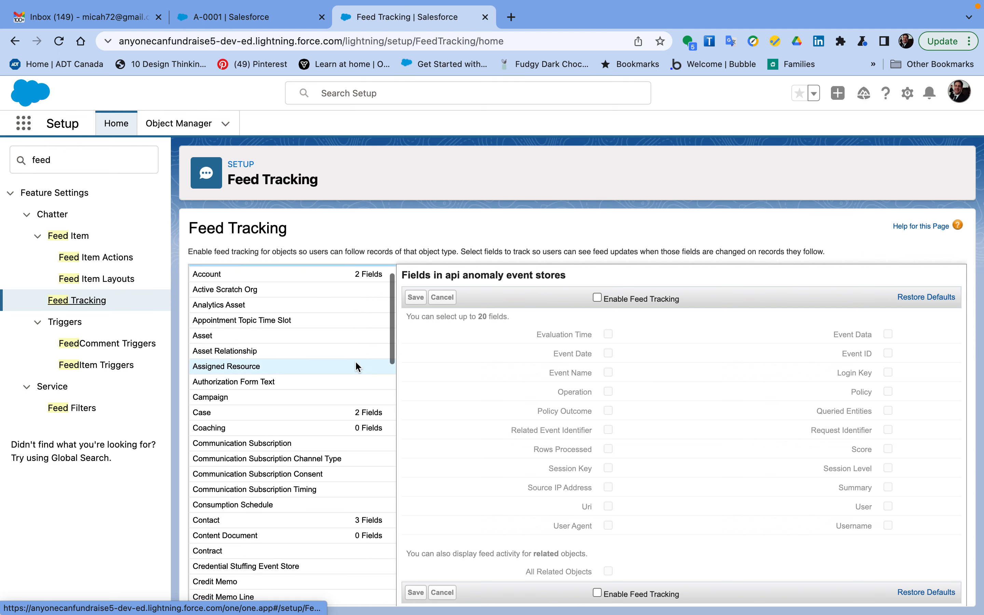
{"action": "scroll", "coordinate": [356, 366], "scroll_direction": "down", "scroll_amount": 2}
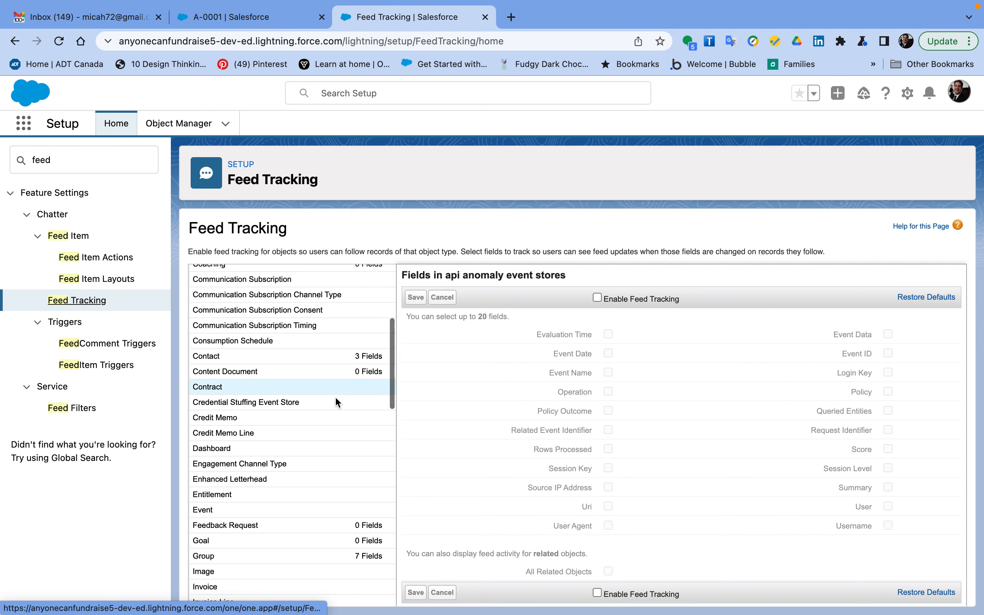
{"action": "left_click", "coordinate": [20, 126]}
{"action": "left_click", "coordinate": [19, 127]}
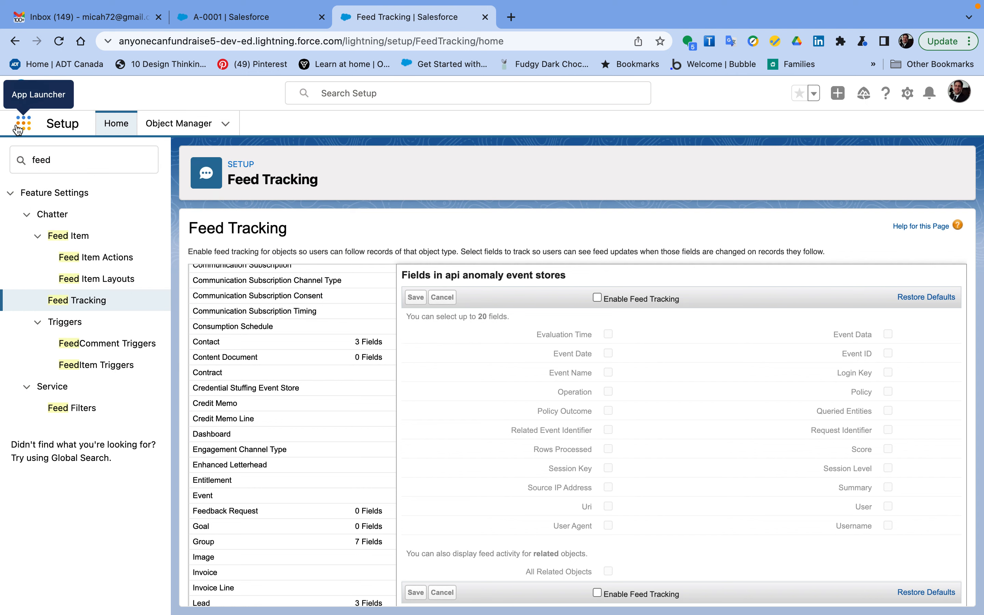
{"action": "scroll", "coordinate": [324, 421], "scroll_direction": "down", "scroll_amount": 17}
{"action": "scroll", "coordinate": [325, 421], "scroll_direction": "down", "scroll_amount": 2}
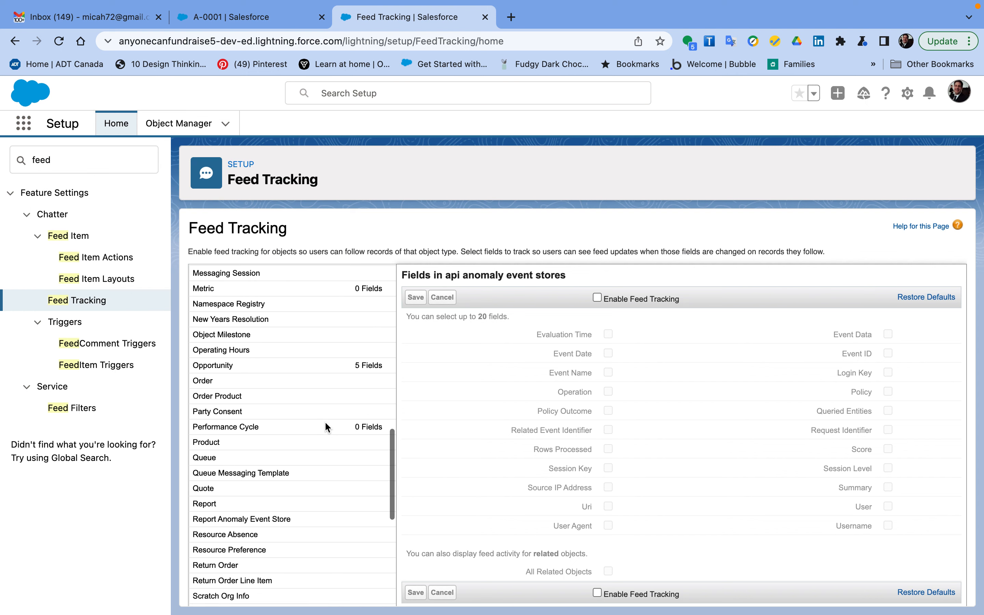
{"action": "scroll", "coordinate": [325, 421], "scroll_direction": "up", "scroll_amount": 1}
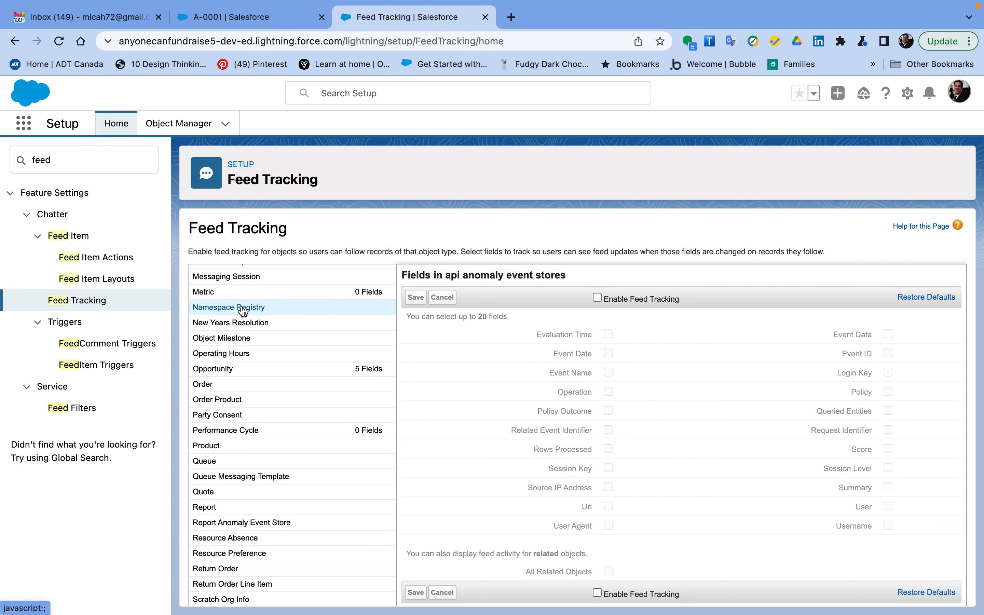
{"action": "left_click", "coordinate": [240, 323]}
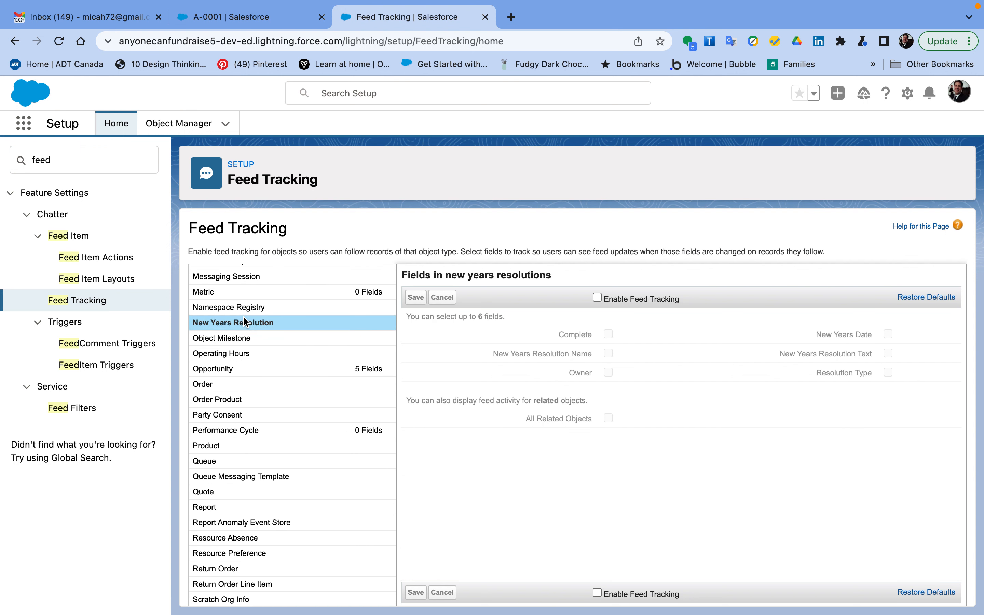
{"action": "left_click", "coordinate": [597, 297]}
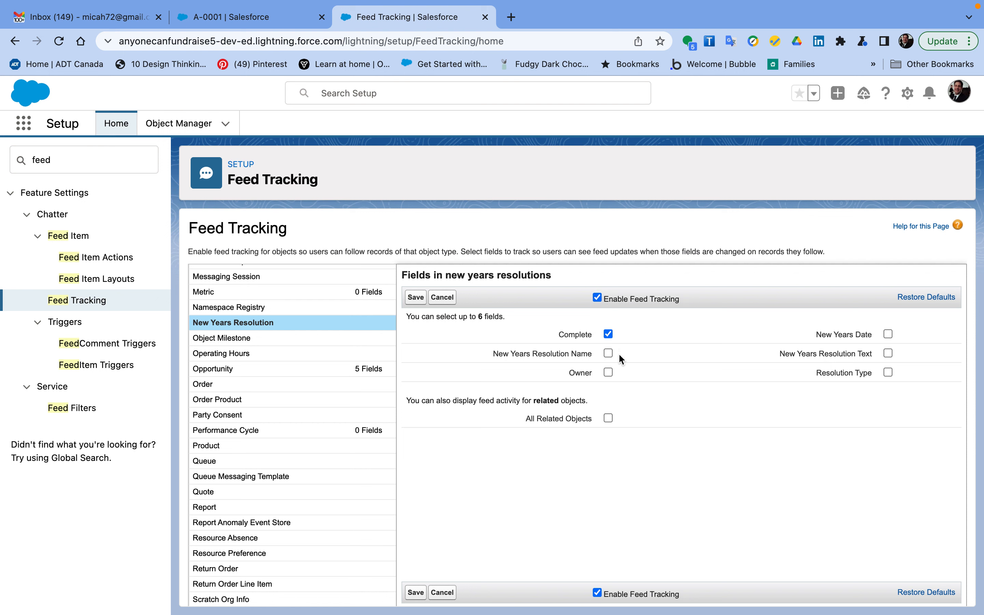
{"action": "left_click", "coordinate": [610, 355]}
{"action": "left_click", "coordinate": [888, 334]}
{"action": "left_click", "coordinate": [888, 374]}
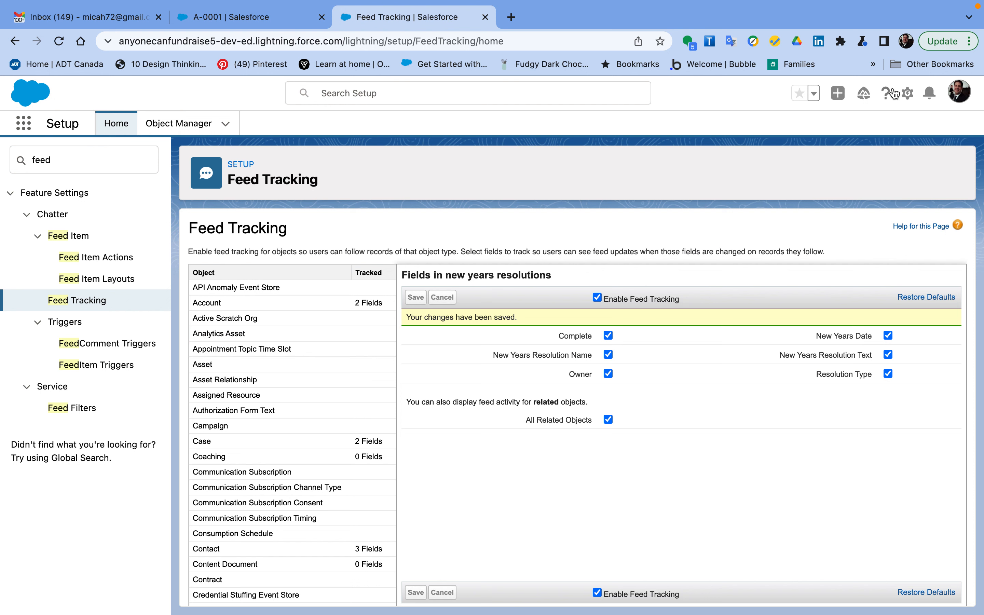
Return to the A-0001 record, open its page in Lightning App Builder and dismiss the introductory message
{"action": "left_click", "coordinate": [911, 94]}
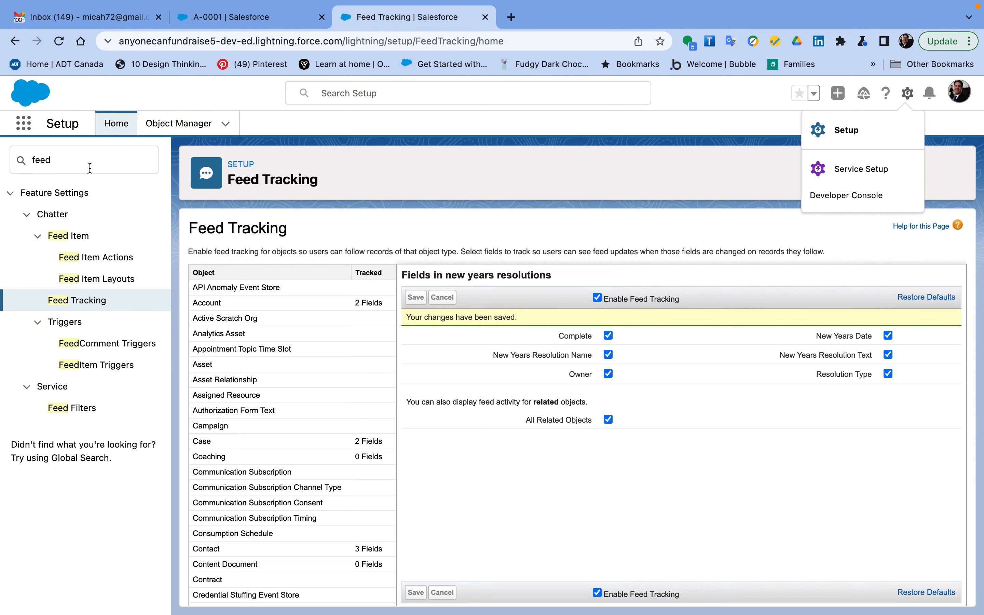
{"action": "left_click", "coordinate": [265, 19]}
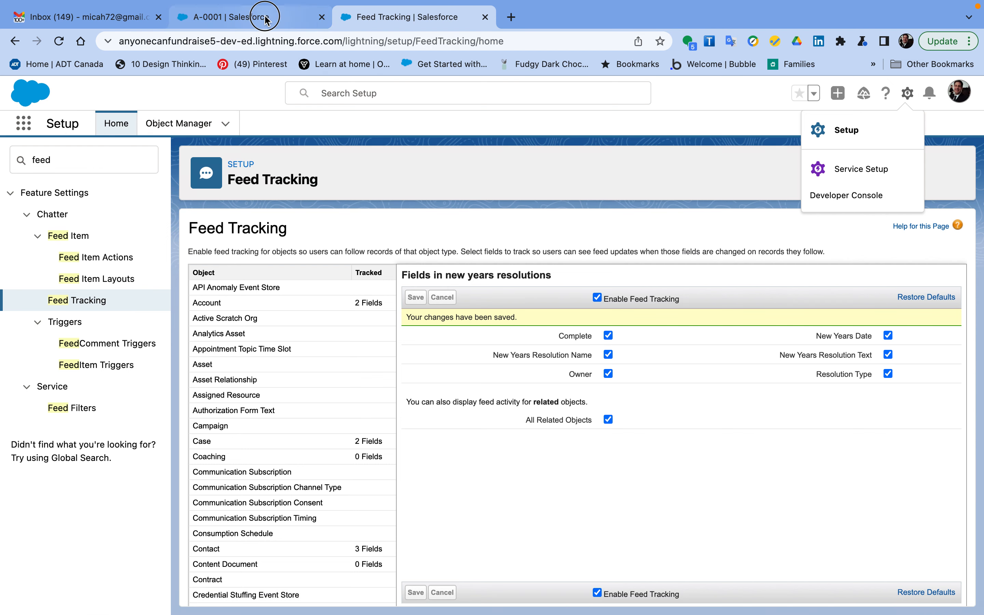
{"action": "left_click", "coordinate": [911, 92]}
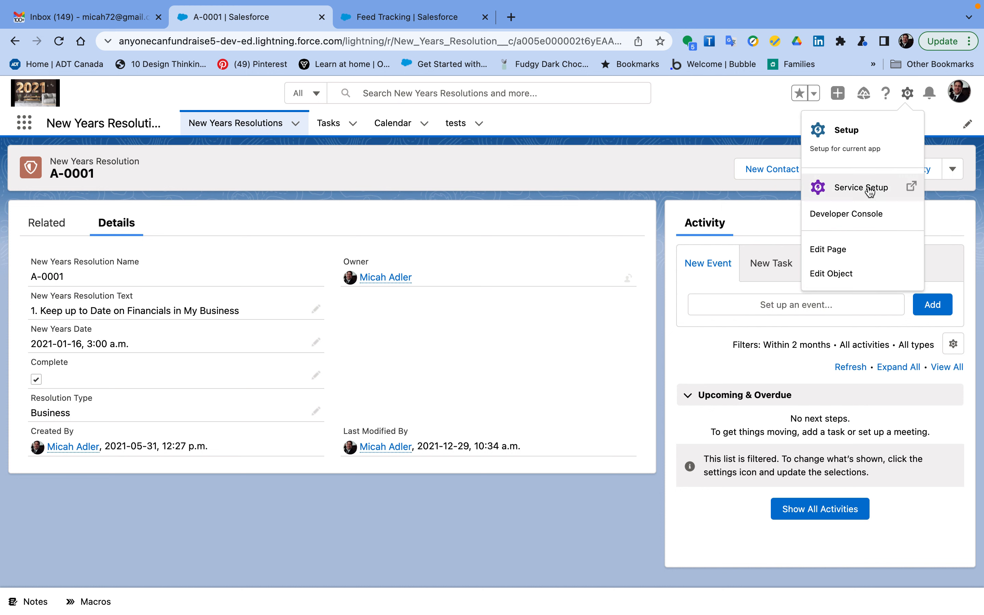
{"action": "left_click", "coordinate": [832, 252]}
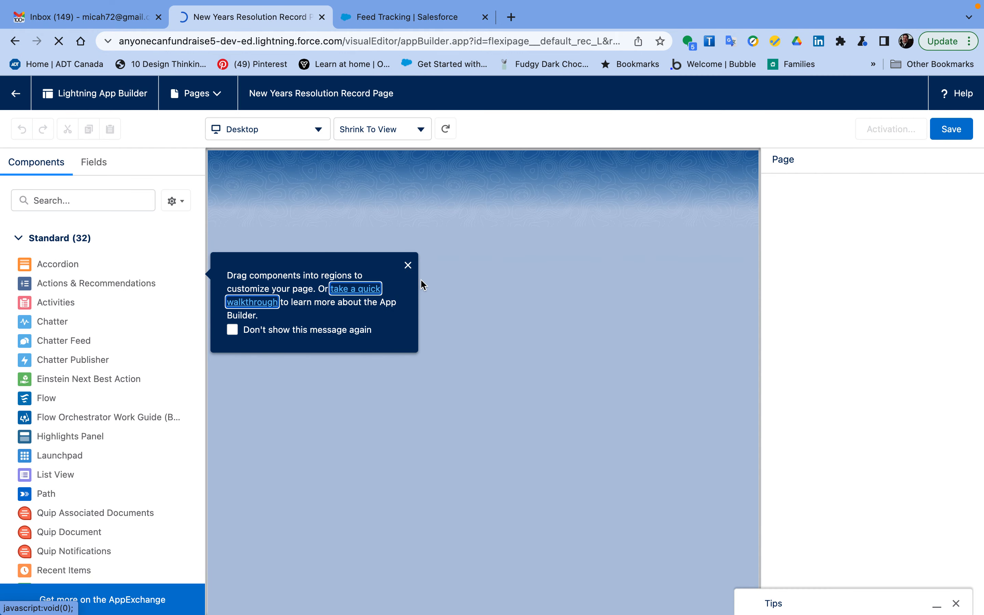
{"action": "left_click", "coordinate": [410, 266]}
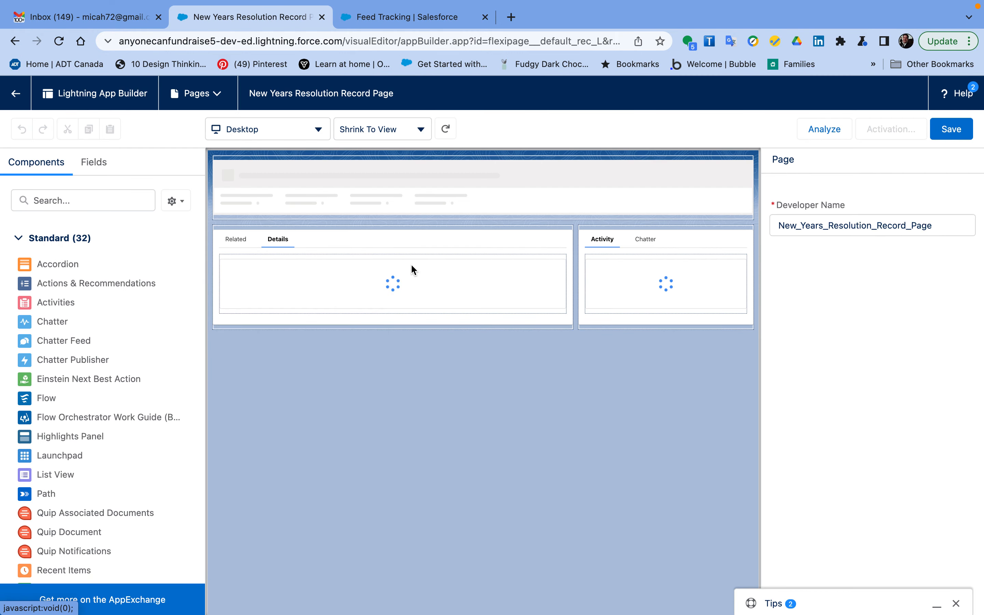
Search the components for "fee" and view the feed on the record page's Chatter tab
{"action": "left_click", "coordinate": [65, 200]}
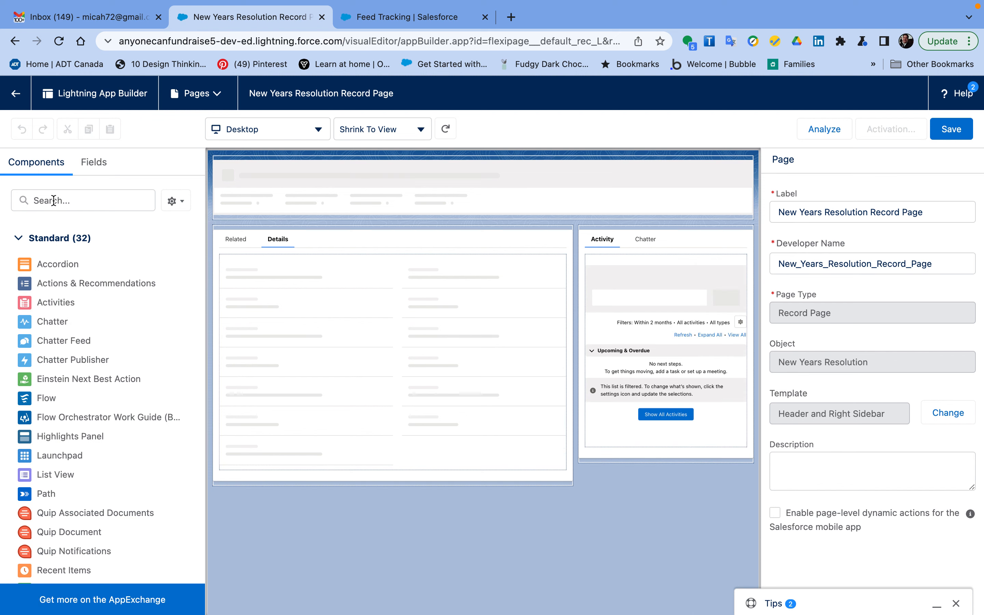
{"action": "type", "text": "fee"}
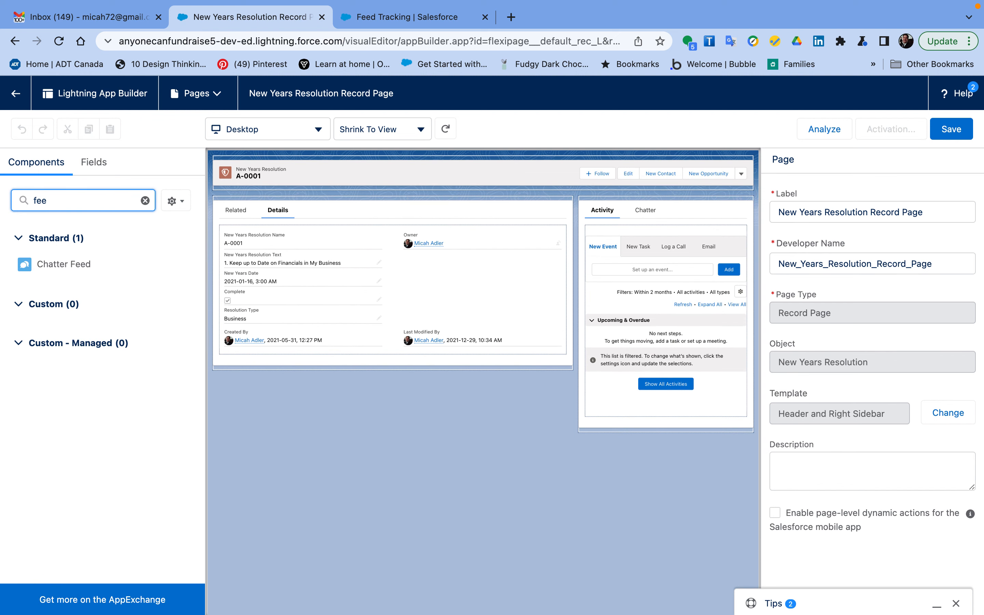
{"action": "left_click_drag", "start_coordinate": [55, 265], "coordinate": [650, 215]}
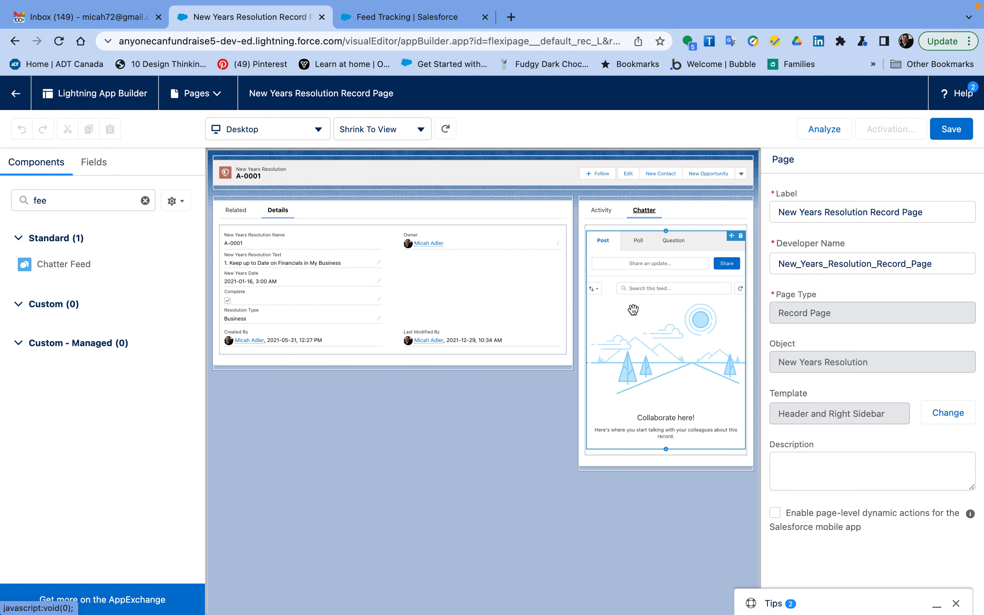
{"action": "left_click", "coordinate": [450, 311]}
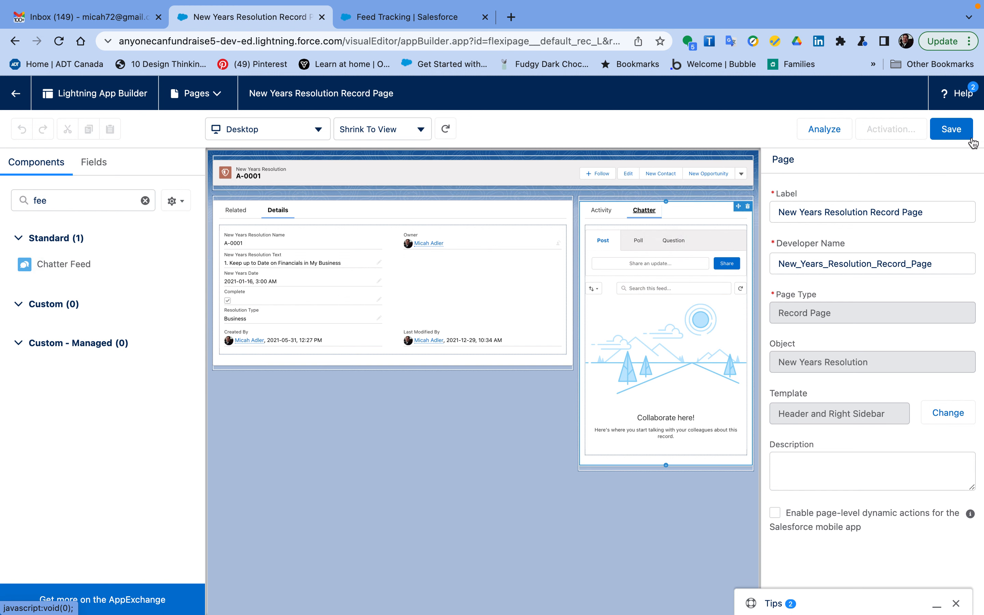
Save the New Years Resolution Record Page and activate it as the app default for the New Years Resolution app
{"action": "left_click", "coordinate": [947, 131]}
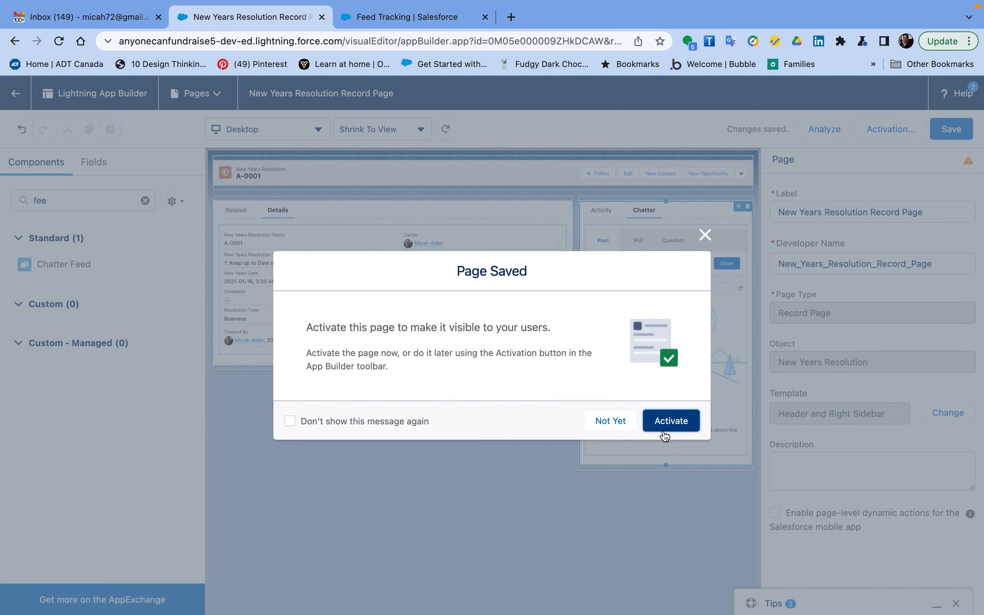
{"action": "left_click", "coordinate": [665, 425]}
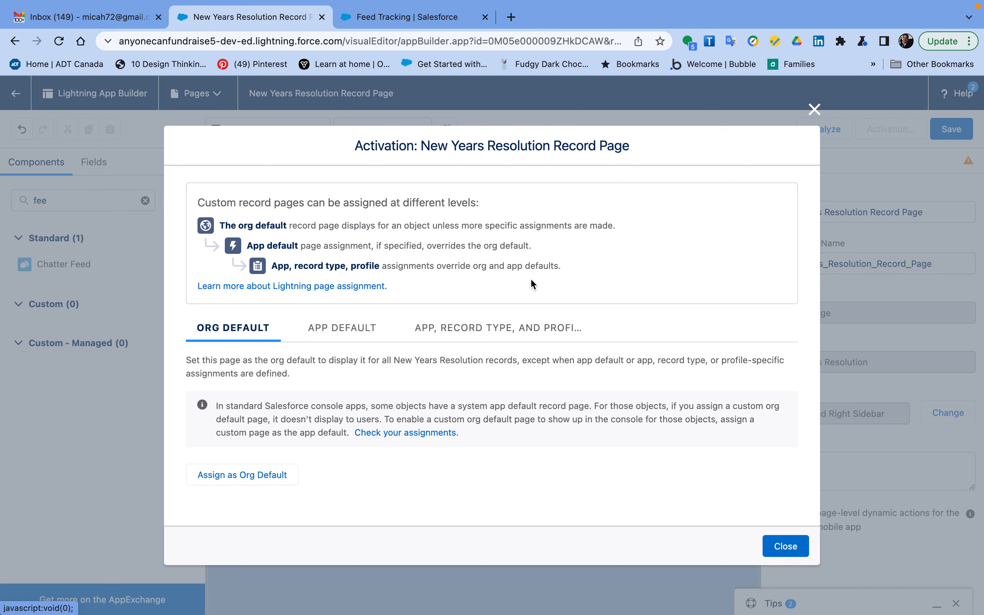
{"action": "left_click", "coordinate": [346, 329]}
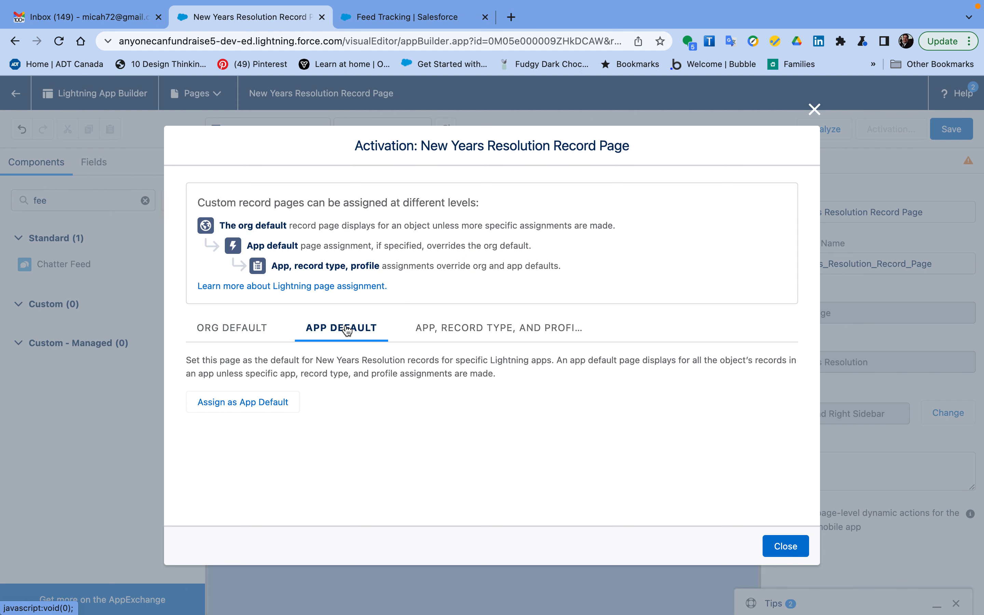
{"action": "left_click", "coordinate": [259, 408]}
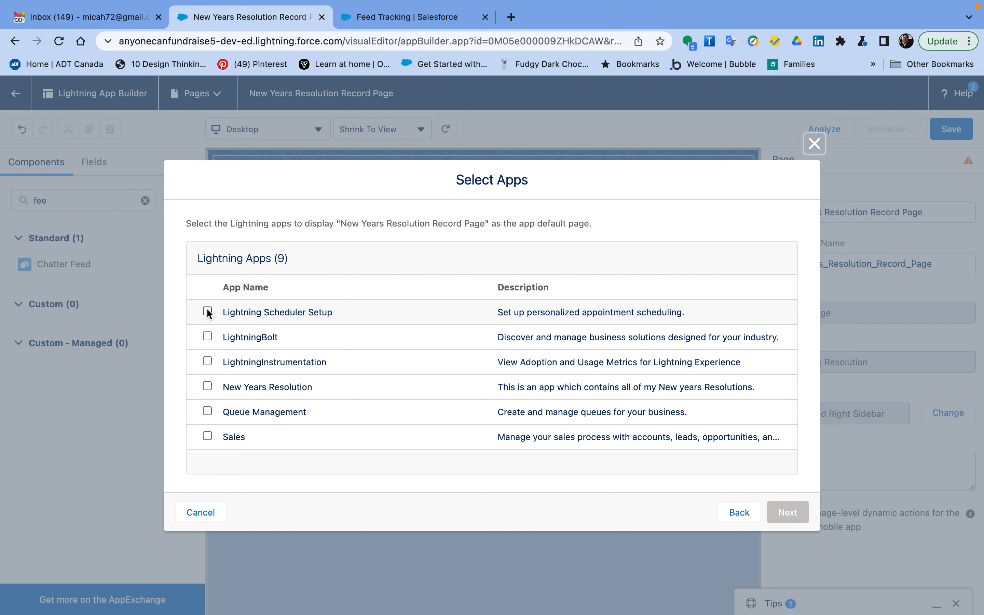
{"action": "left_click", "coordinate": [207, 386]}
{"action": "left_click", "coordinate": [795, 512]}
{"action": "left_click", "coordinate": [790, 518]}
{"action": "left_click", "coordinate": [785, 512]}
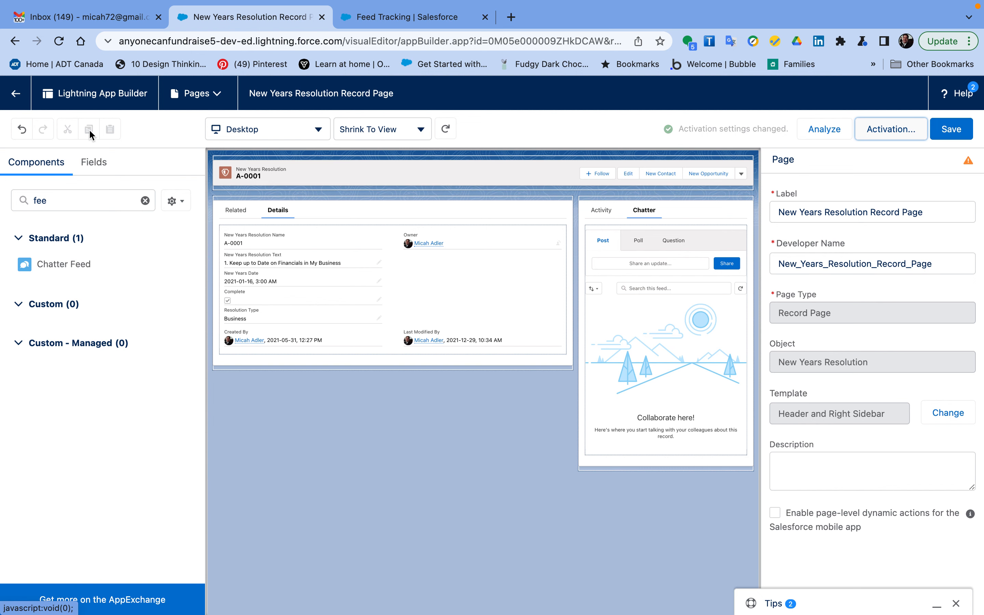
Leave Lightning App Builder, list all New Years Resolutions and open record A-0002
{"action": "left_click", "coordinate": [21, 104]}
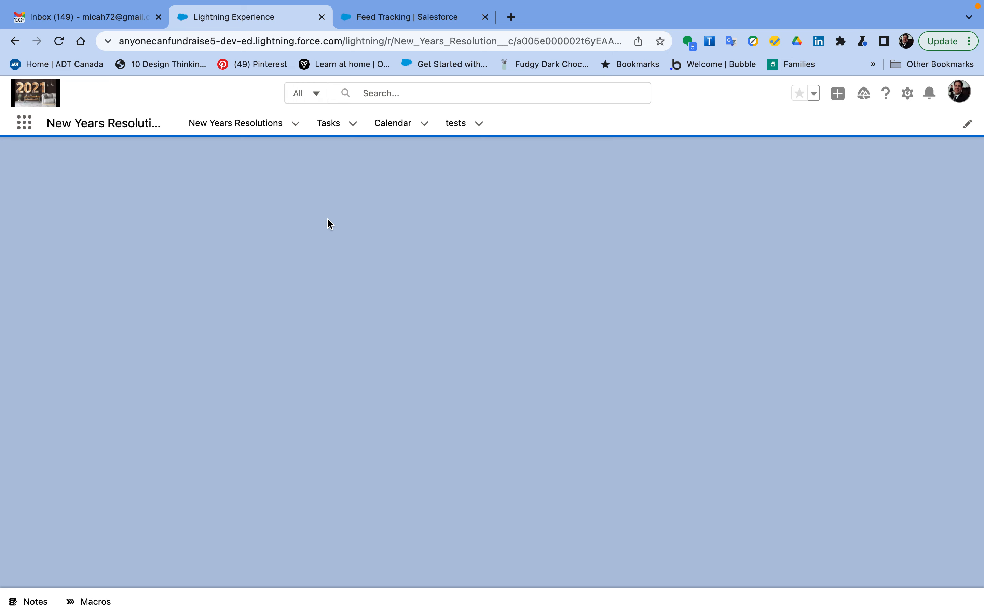
{"action": "right_click", "coordinate": [251, 122]}
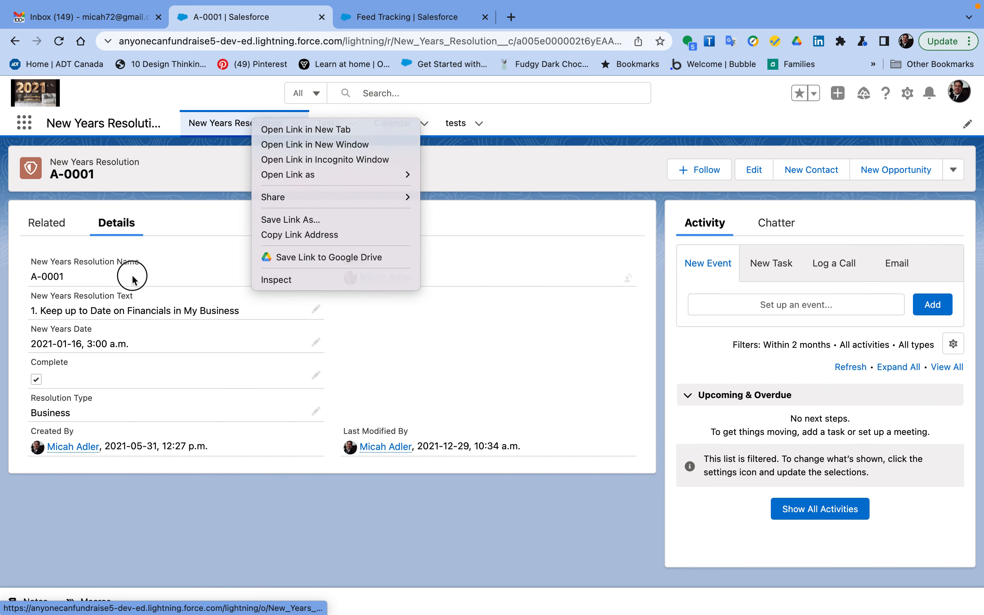
{"action": "left_click", "coordinate": [211, 161]}
{"action": "left_click", "coordinate": [224, 124]}
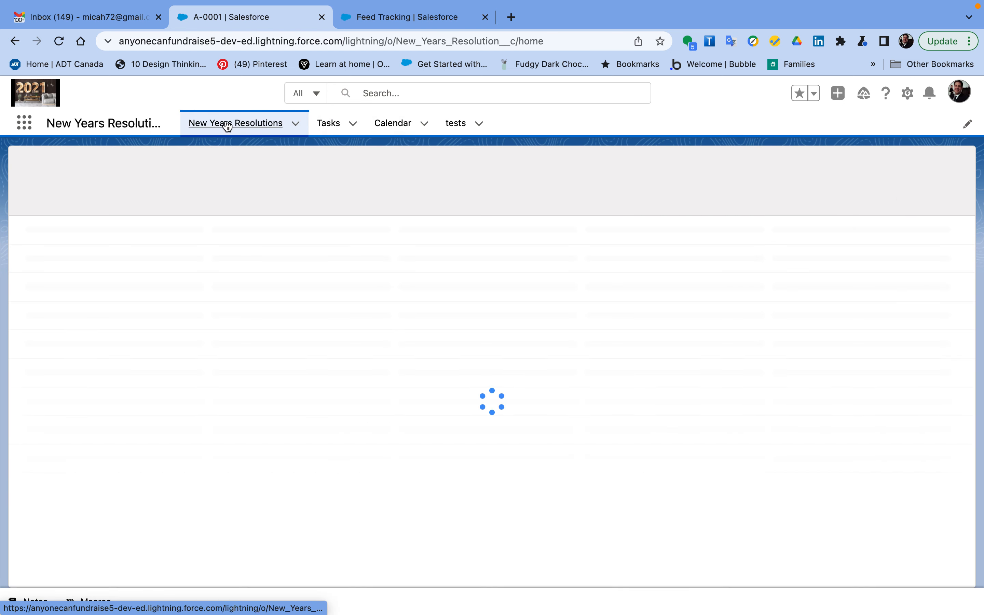
{"action": "left_click", "coordinate": [119, 178]}
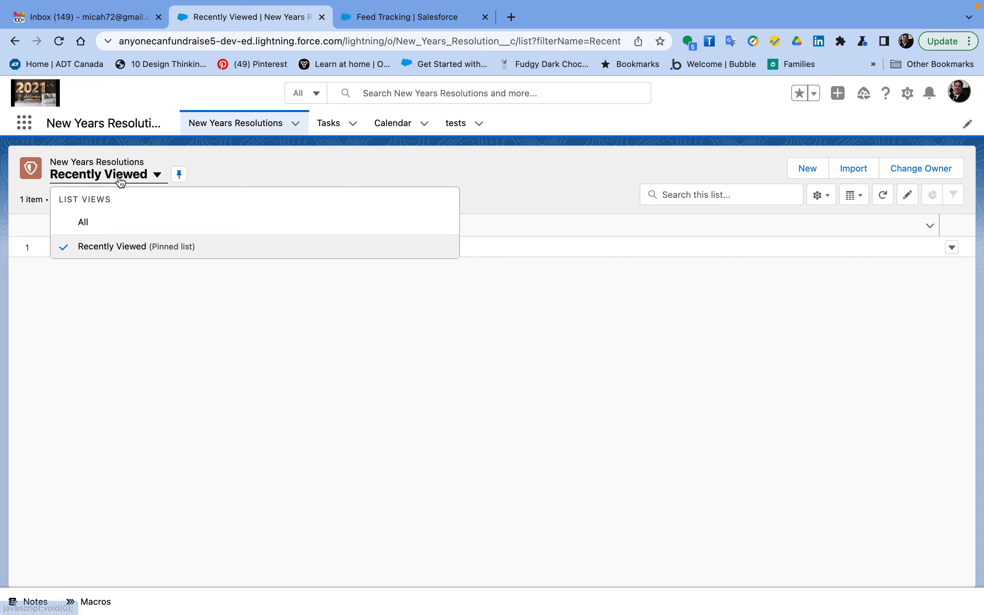
{"action": "left_click", "coordinate": [108, 222]}
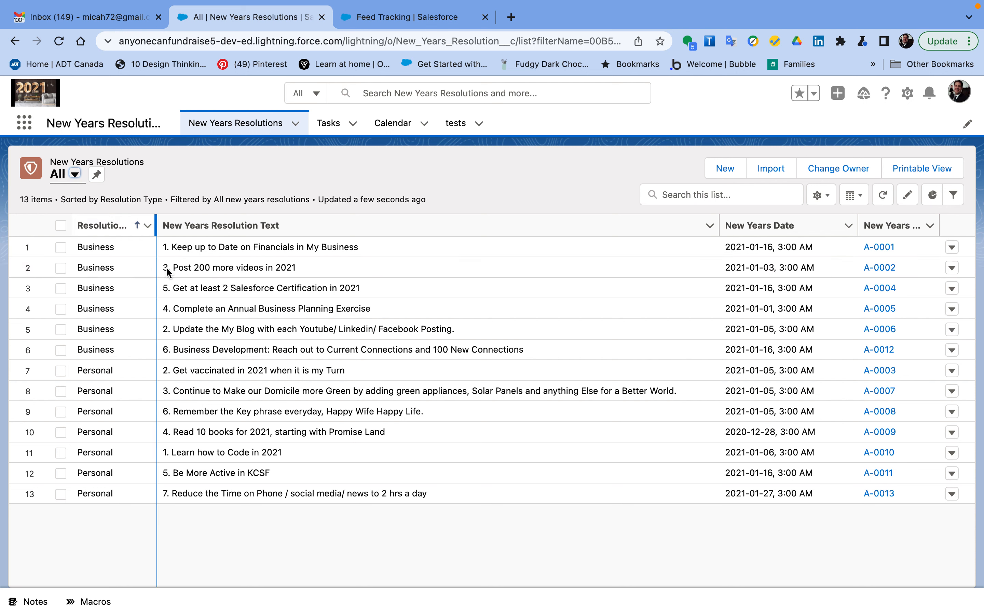
{"action": "left_click", "coordinate": [885, 268]}
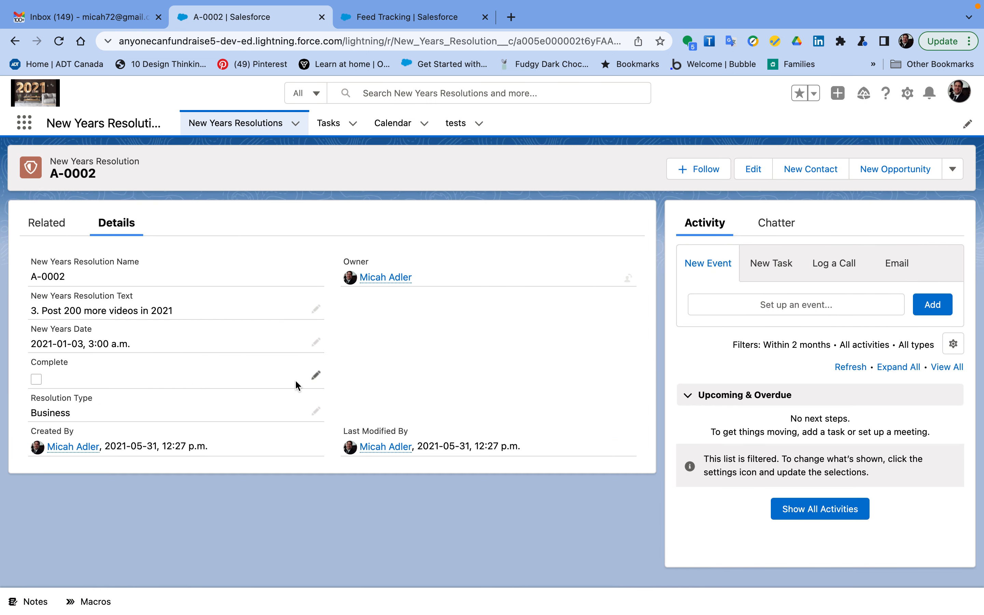
Mark the A-0002 resolution as complete, save it, and reload the record to view its Chatter feed
{"action": "left_click", "coordinate": [315, 378]}
{"action": "left_click", "coordinate": [42, 441]}
{"action": "left_click", "coordinate": [359, 562]}
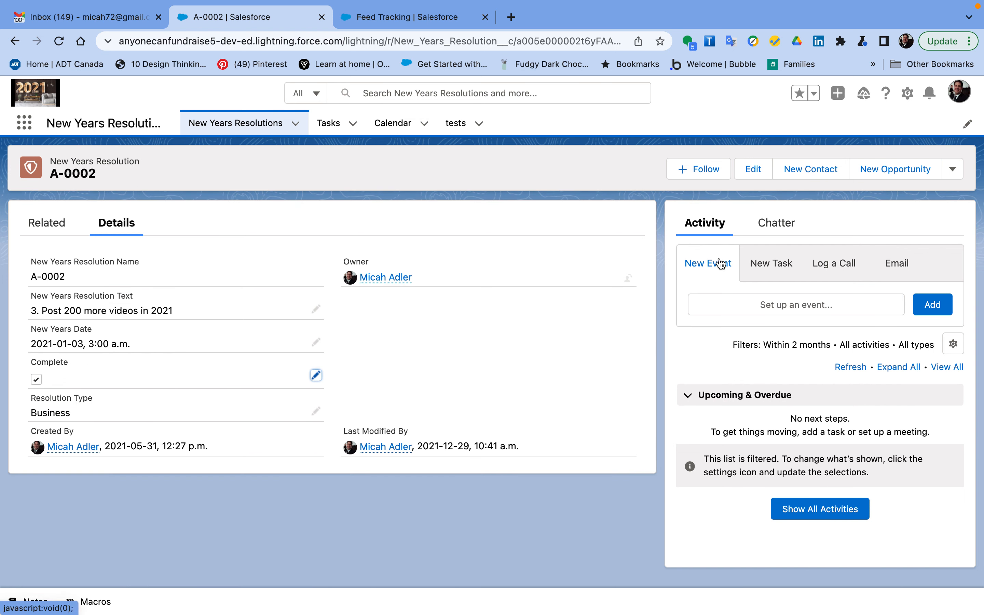
{"action": "left_click", "coordinate": [59, 41]}
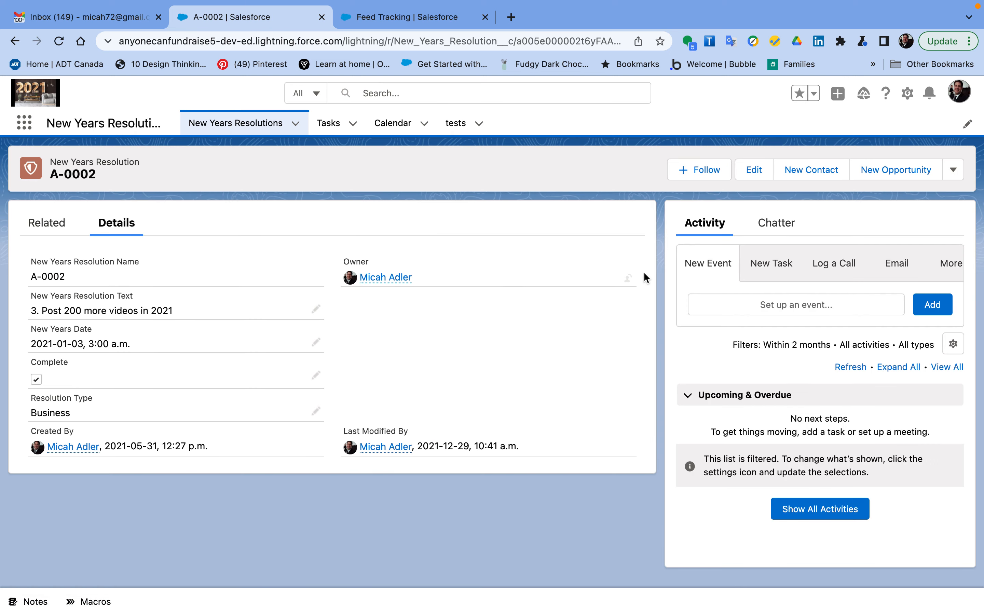
{"action": "left_click", "coordinate": [776, 225]}
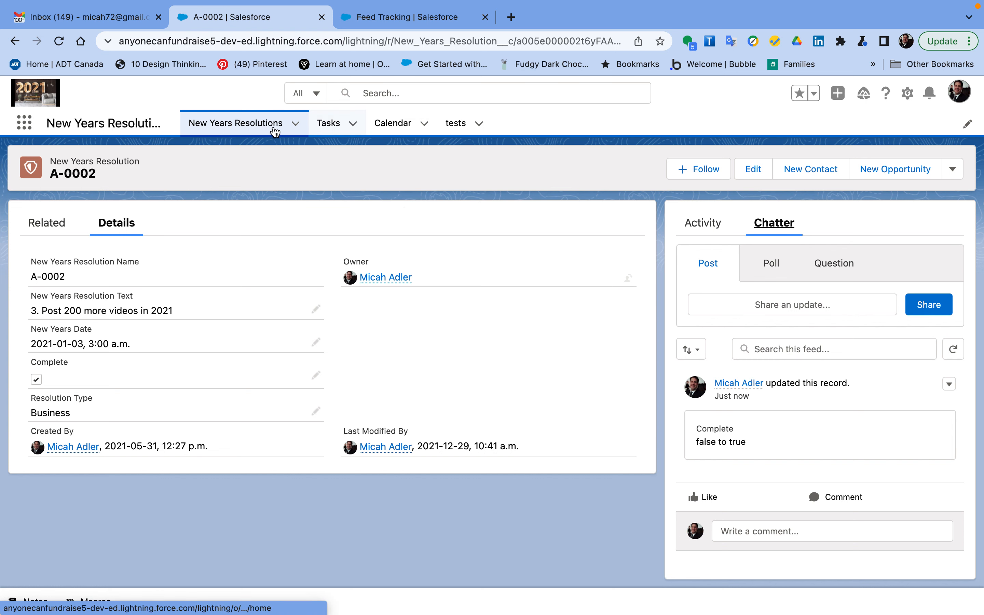
Start a new New Years Resolution with the text "Create more videos and walkthroughs for 2022" and today's date, 2021-12-29
{"action": "left_click", "coordinate": [254, 123]}
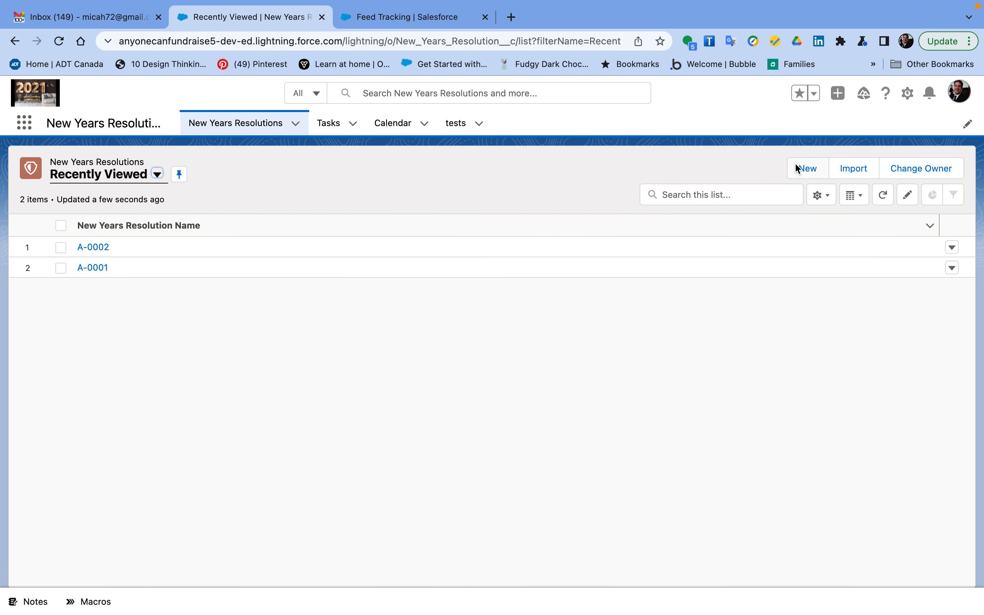
{"action": "left_click", "coordinate": [808, 169]}
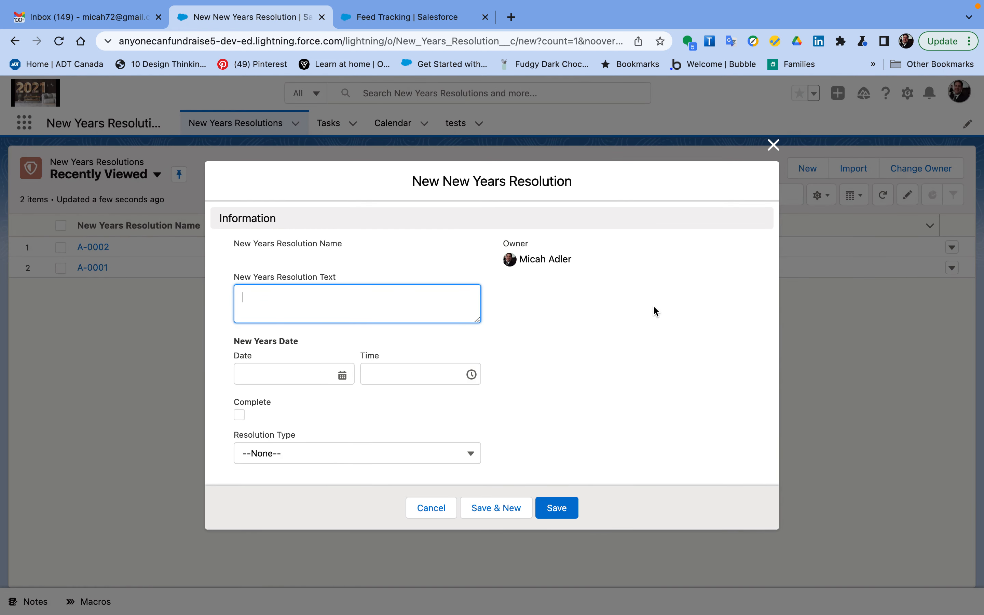
{"action": "type", "text": "Create more videos and walkthroug"}
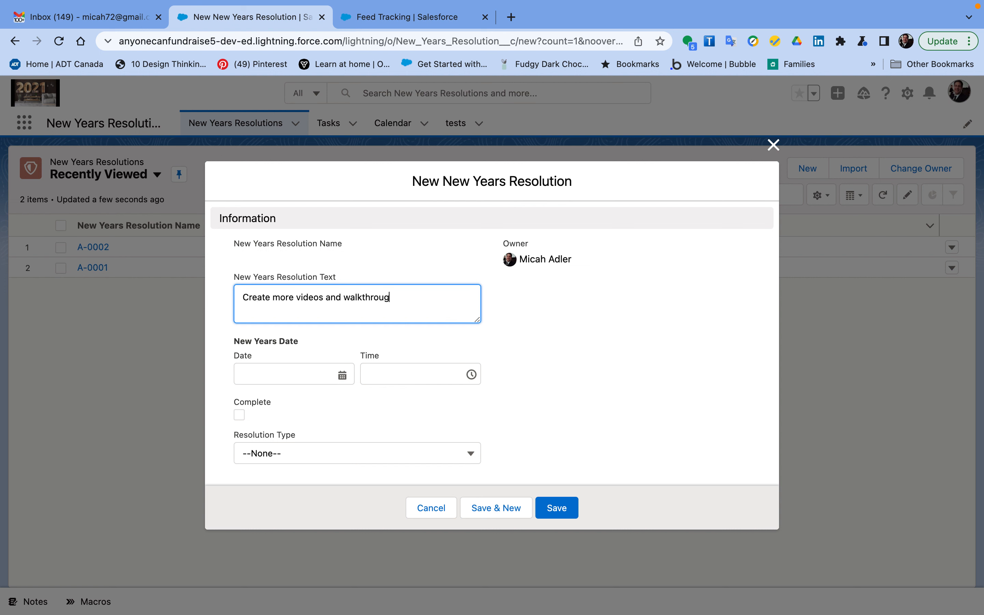
{"action": "type", "text": "hs for 20222"}
{"action": "key", "text": "BackSpace"}
{"action": "left_click", "coordinate": [345, 380]}
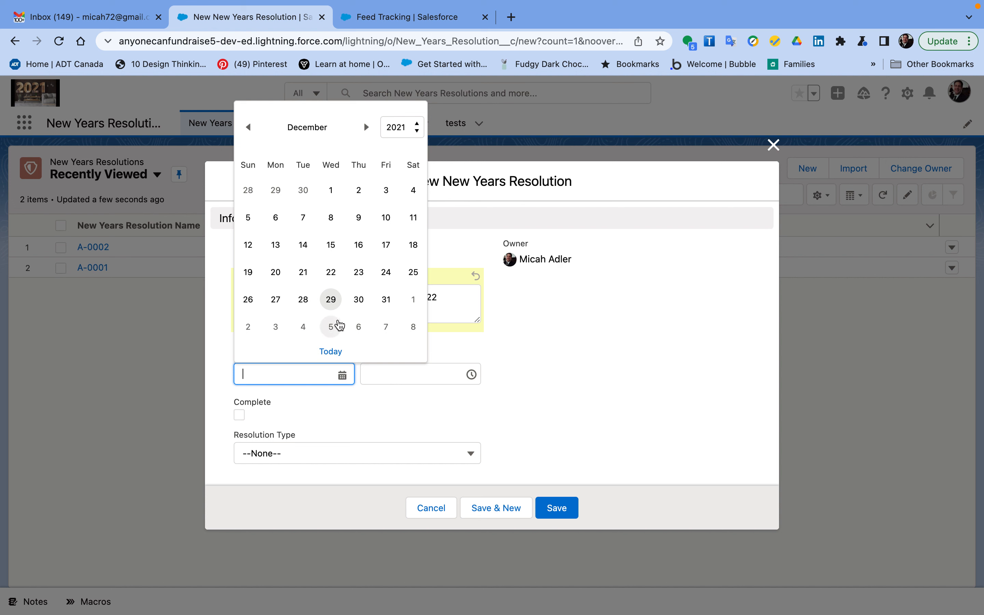
{"action": "left_click", "coordinate": [336, 351]}
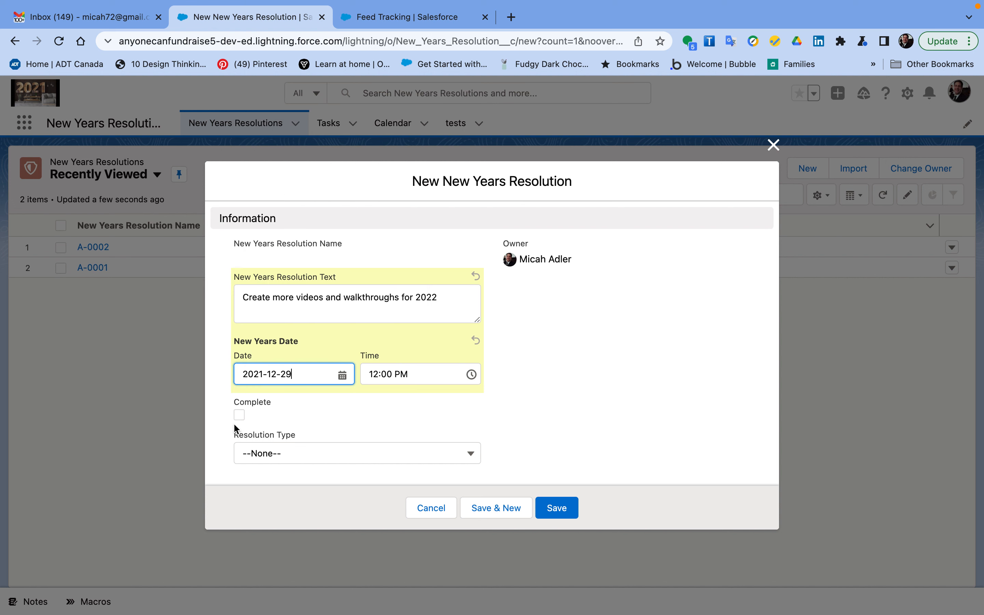
Save the new resolution with the resolution type Personal and view its Chatter feed
{"action": "left_click", "coordinate": [337, 454]}
{"action": "left_click", "coordinate": [338, 454]}
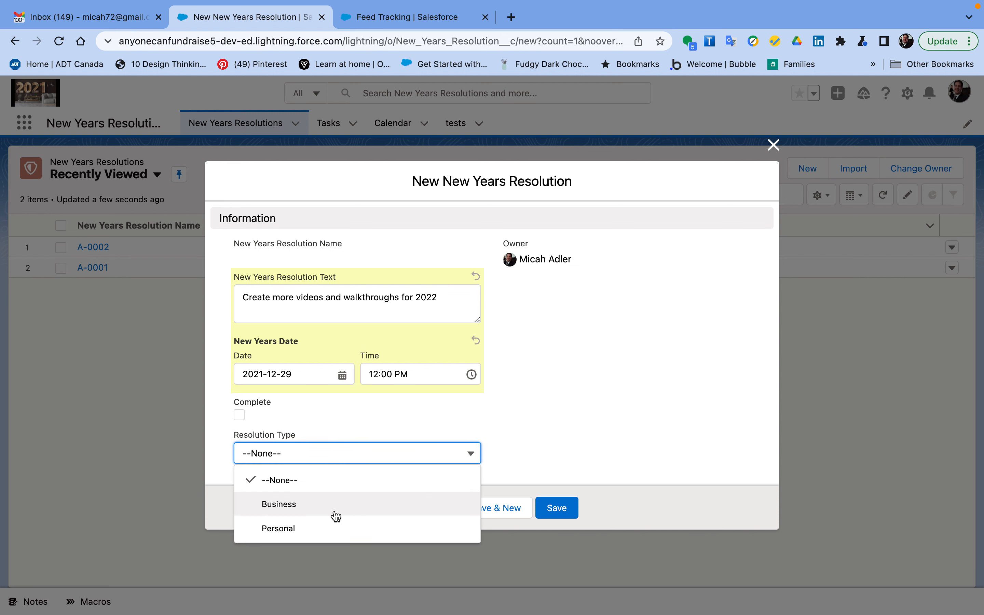
{"action": "left_click", "coordinate": [336, 515]}
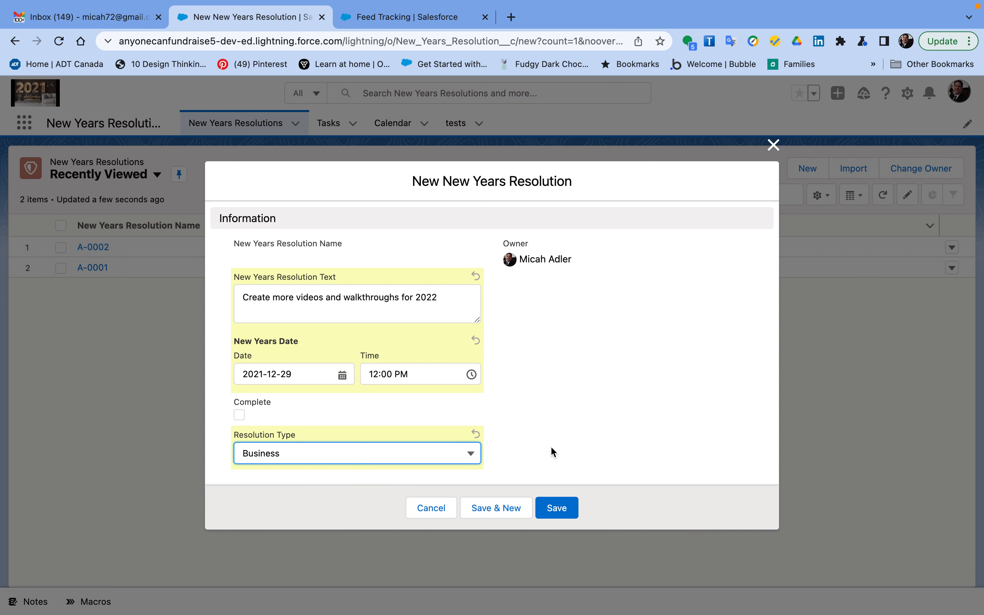
{"action": "left_click", "coordinate": [419, 444]}
{"action": "left_click", "coordinate": [335, 527]}
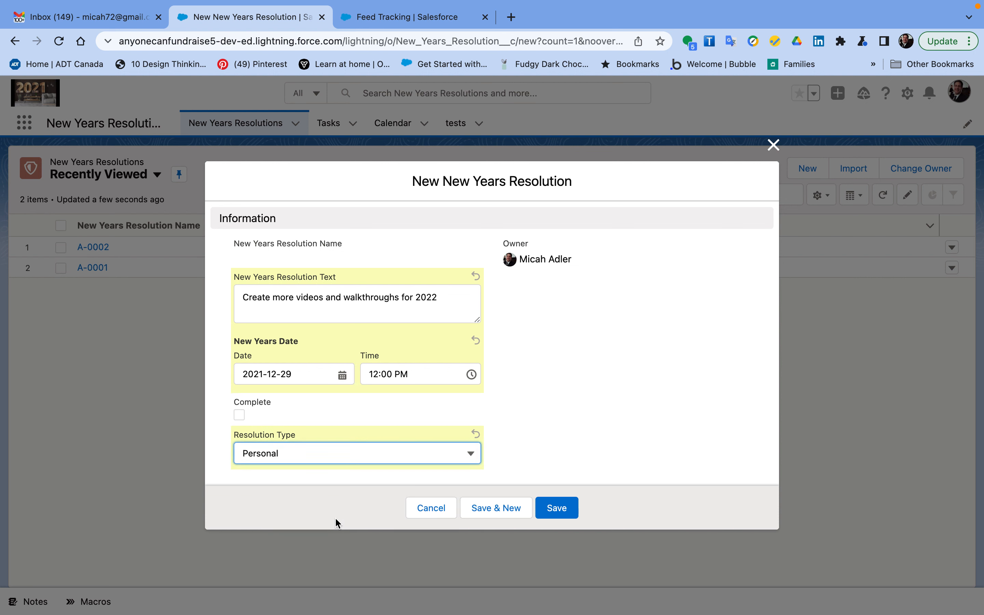
{"action": "left_click", "coordinate": [574, 509]}
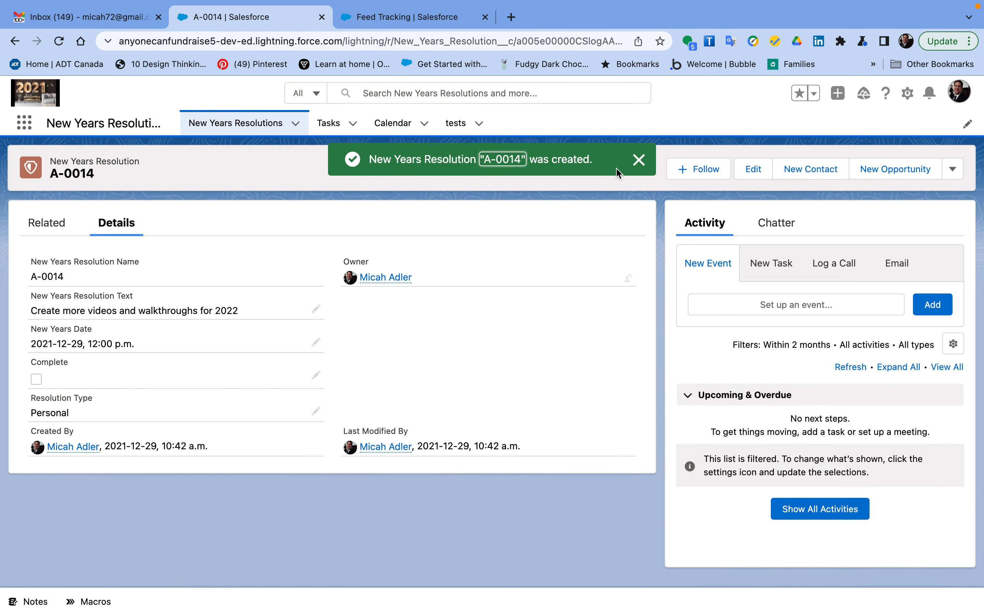
{"action": "left_click", "coordinate": [638, 160]}
{"action": "left_click", "coordinate": [777, 225]}
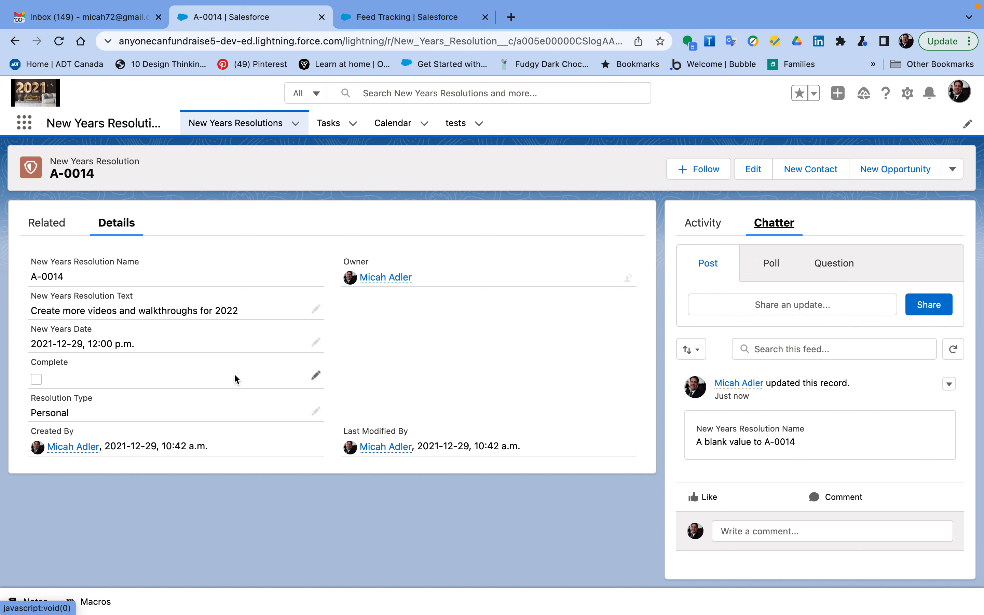
Set the new record's resolution type to Business, save it, and review the tracked changes in its Chatter feed
{"action": "left_click", "coordinate": [317, 410]}
{"action": "left_click", "coordinate": [267, 473]}
{"action": "left_click", "coordinate": [191, 531]}
{"action": "left_click", "coordinate": [359, 562]}
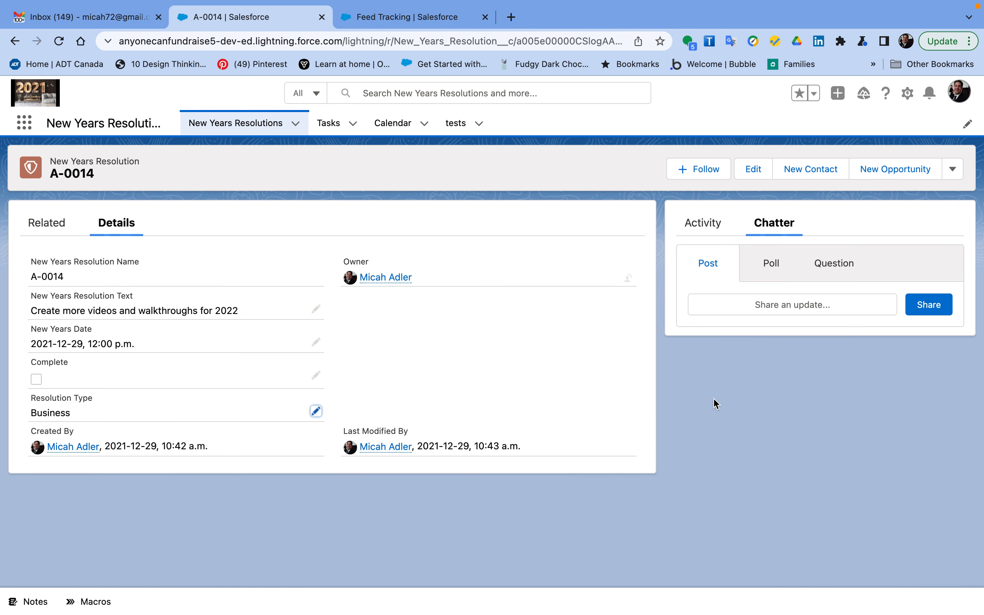
{"action": "scroll", "coordinate": [788, 428], "scroll_direction": "down", "scroll_amount": 3}
{"action": "scroll", "coordinate": [696, 439], "scroll_direction": "down", "scroll_amount": 2}
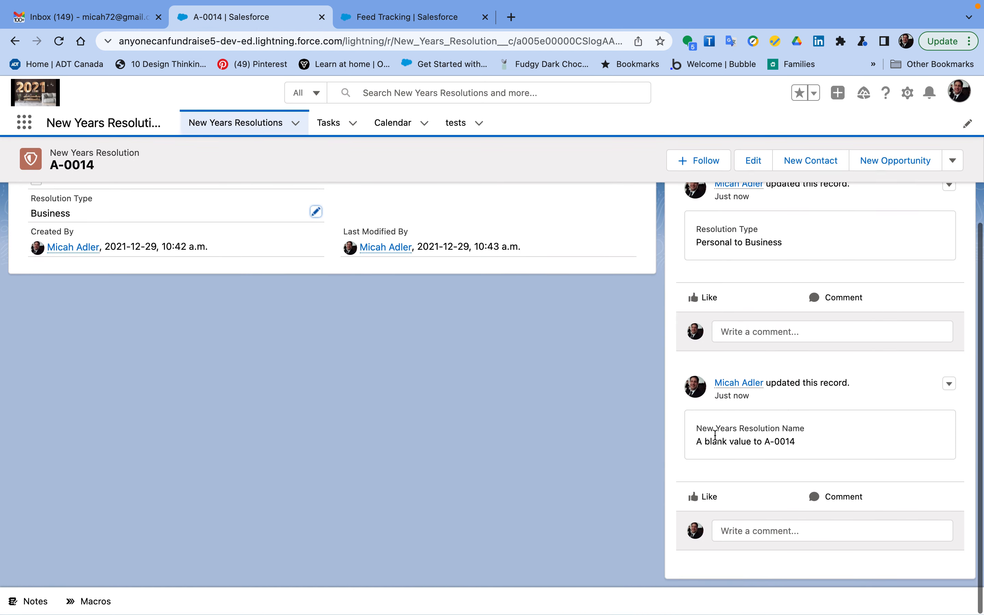
{"action": "scroll", "coordinate": [700, 383], "scroll_direction": "up", "scroll_amount": 4}
{"action": "scroll", "coordinate": [700, 383], "scroll_direction": "up", "scroll_amount": 1}
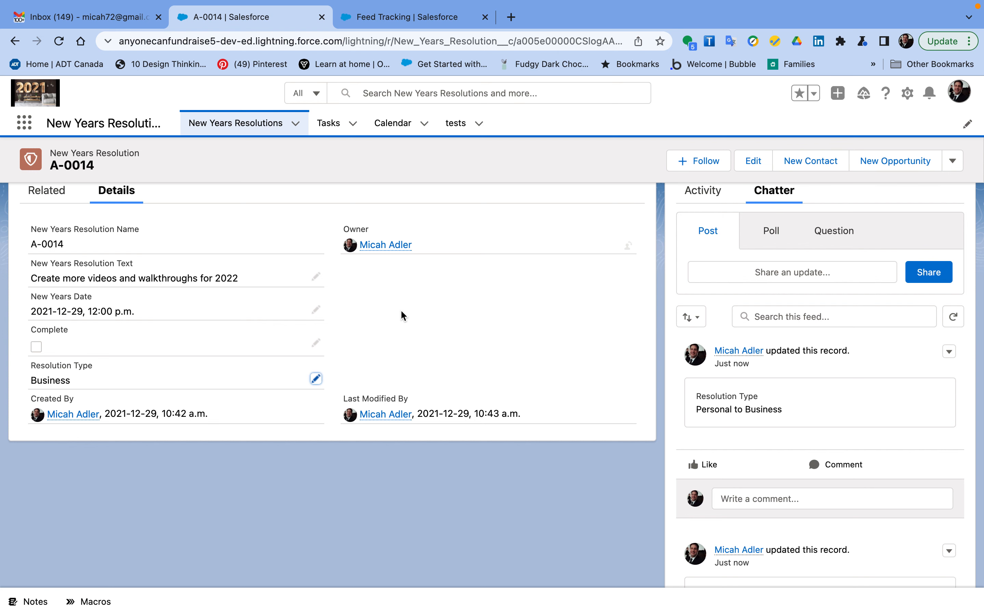
{"action": "scroll", "coordinate": [401, 310], "scroll_direction": "up", "scroll_amount": 2}
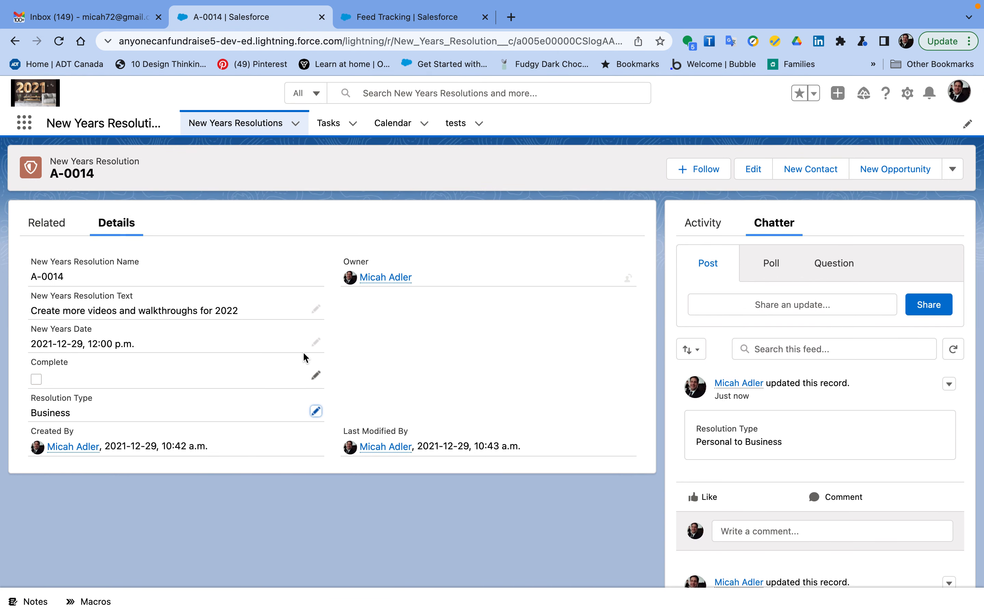